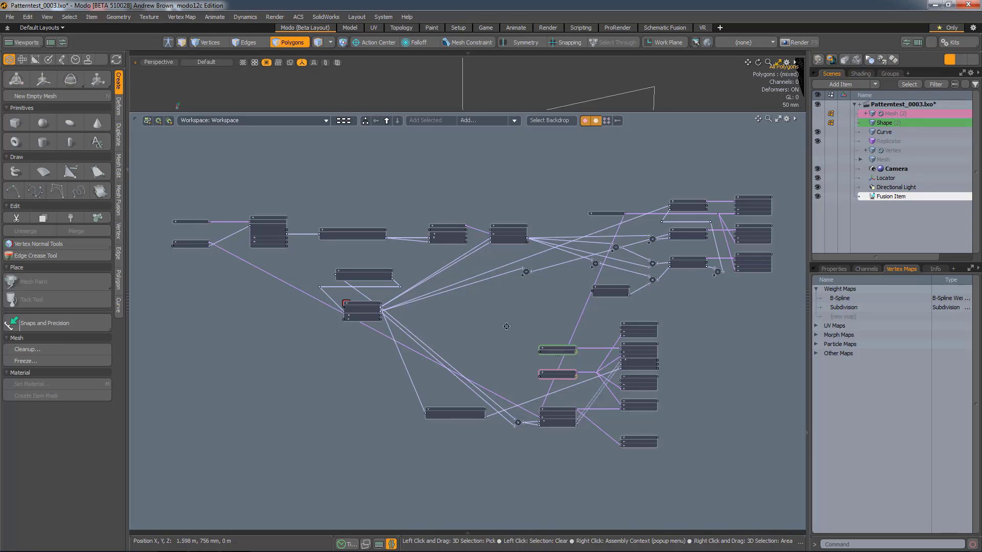
- Create a backdrop around the Shape, Mesh, Replicator, multiply and connected mesh operation nodes in the lower part of the schematic
ctrl+alt+drag(507, 326, 477, 295)
alt+shift+drag(477, 295, 479, 285)
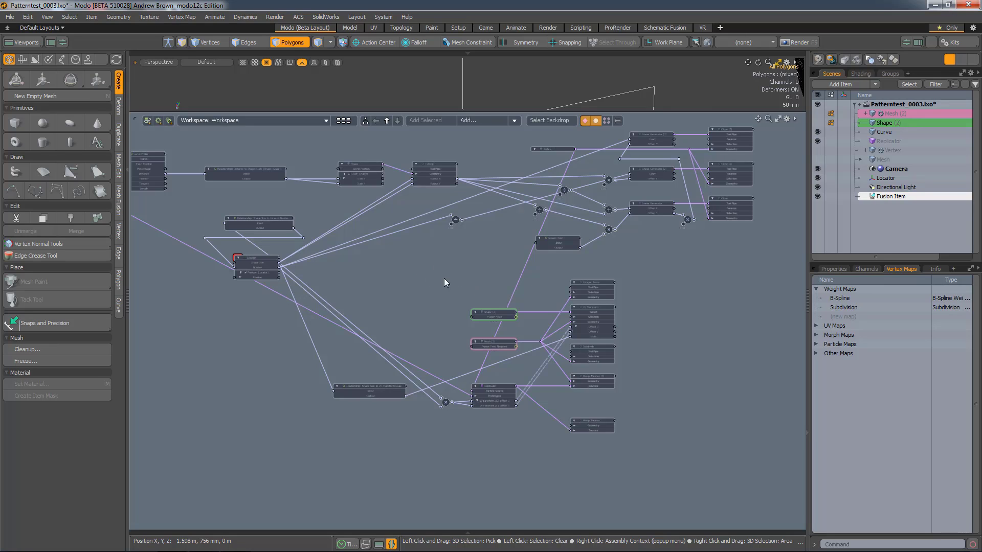
drag(447, 300, 648, 467)
alt+shift+drag(560, 335, 549, 313)
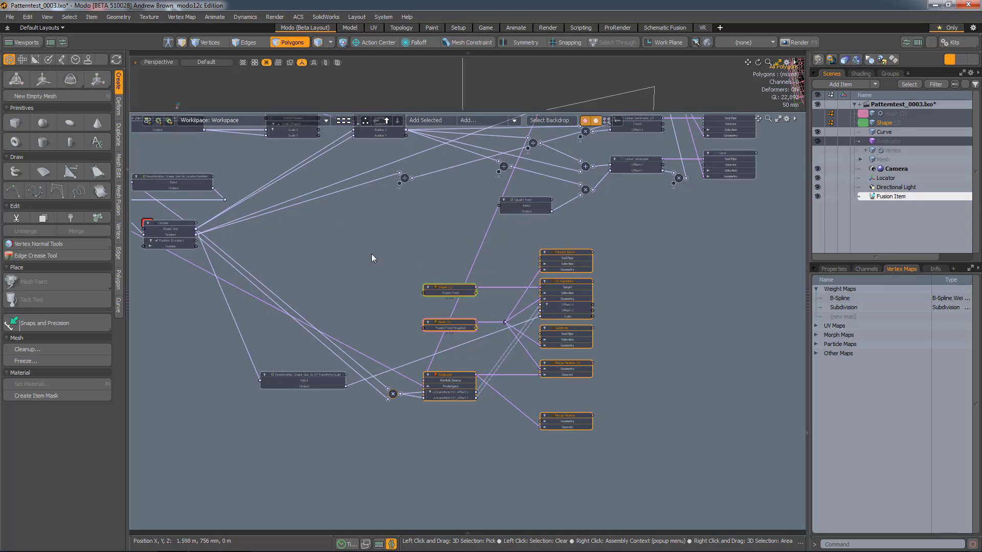
key(b)
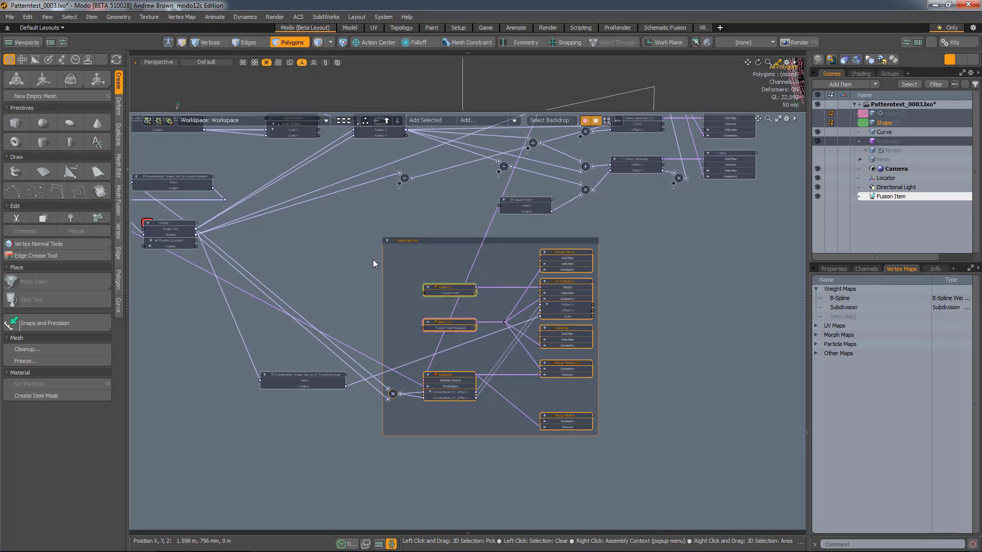
click(333, 278)
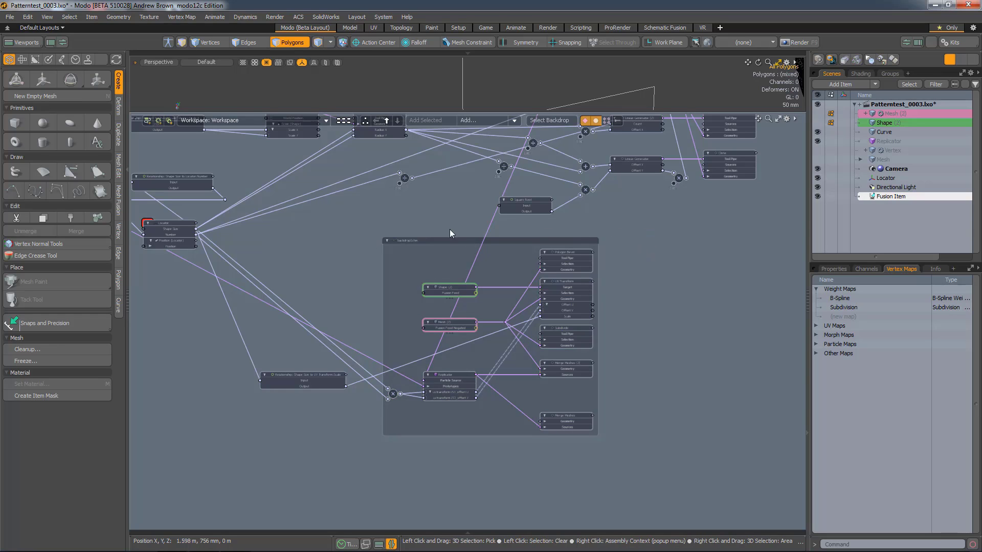
- Move the backdrop together with its nodes slightly down and right, and collapse and expand it once
drag(416, 263, 510, 286)
mouse_move(453, 297)
mouse_down()
mouse_move(492, 336)
mouse_move(554, 303)
mouse_move(536, 316)
mouse_move(395, 283)
mouse_move(444, 286)
mouse_move(436, 302)
mouse_up()
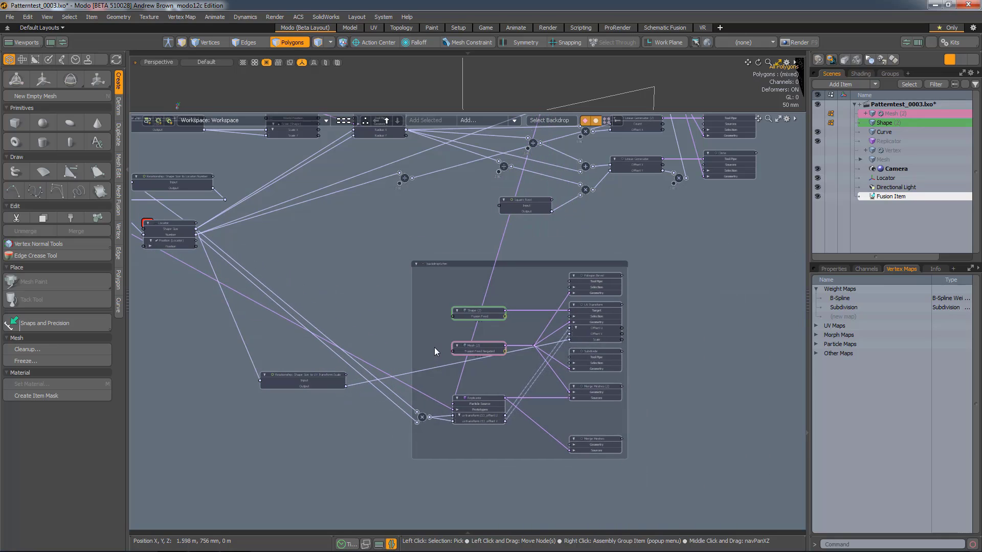
click(416, 264)
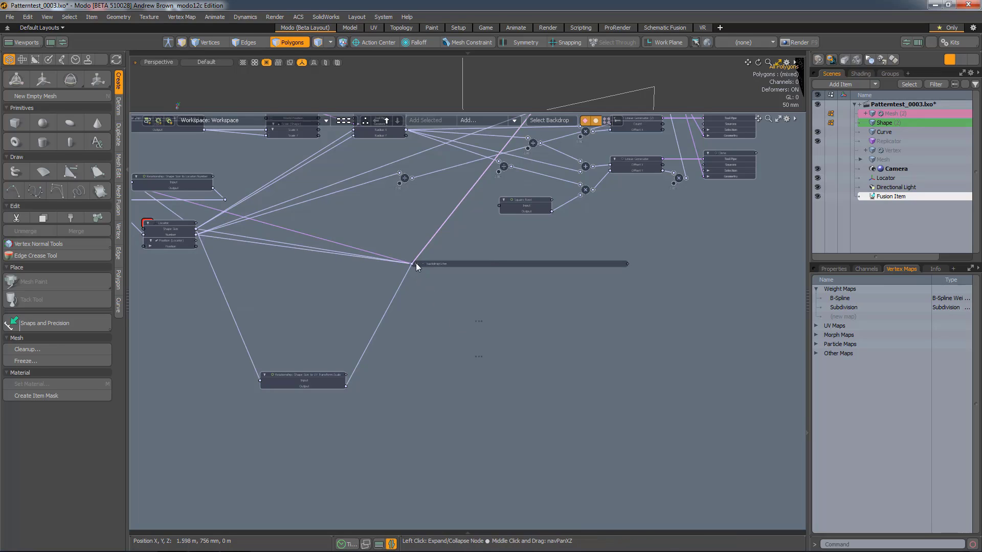
click(416, 264)
- Rename the schematic backdrop as Backdrop
scroll(445, 264, up, 5)
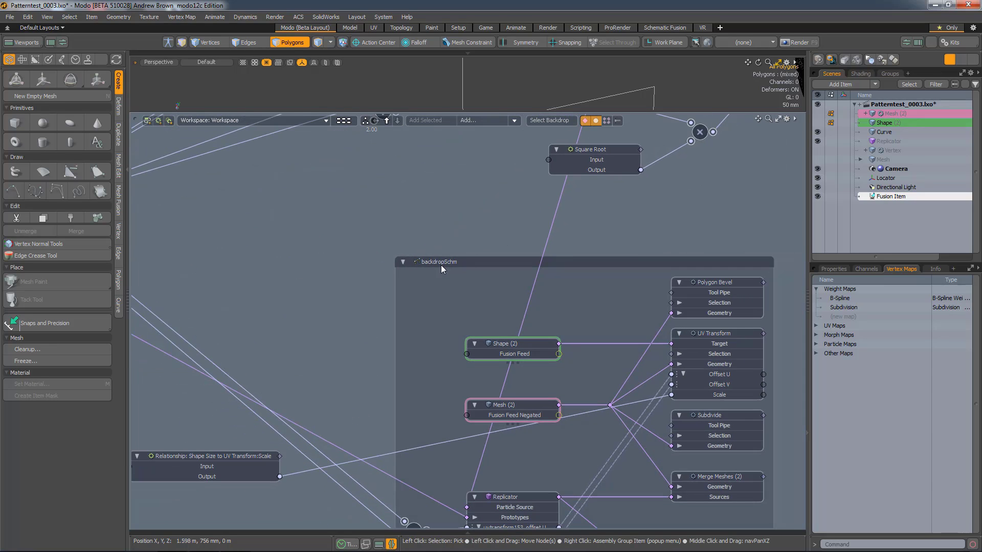
click(439, 262)
double_click(443, 263)
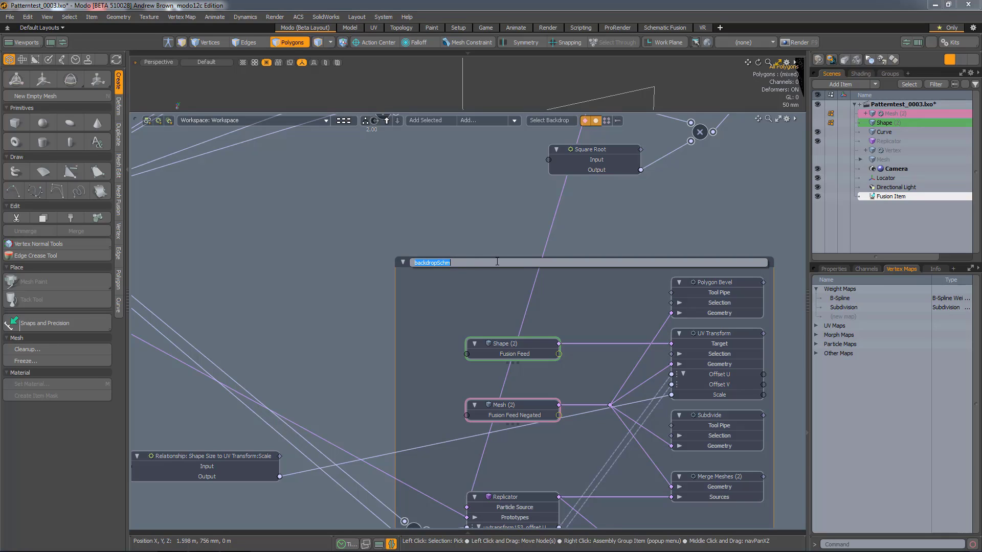
text(Backdrop)
key(Return)
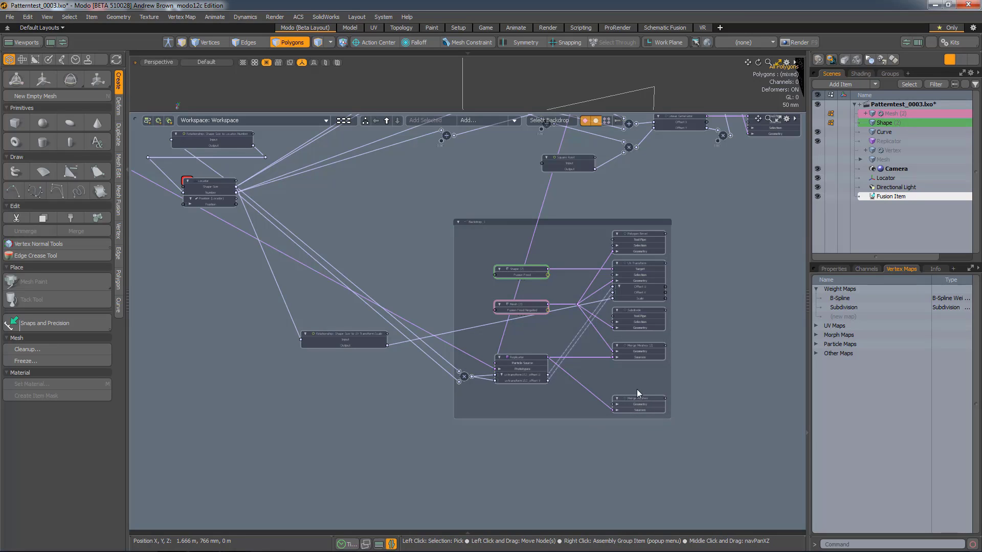
- Move the lowest Merge Meshes node up and the multiply node down inside the backdrop so its frame resizes
middle_drag(638, 389, 609, 379)
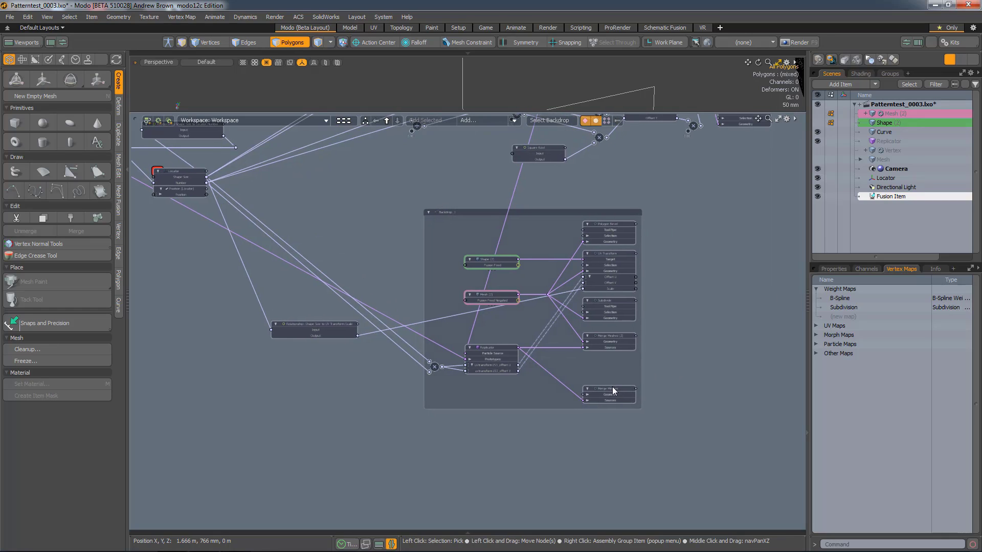
mouse_move(612, 386)
mouse_down()
mouse_move(698, 434)
mouse_move(729, 383)
mouse_move(610, 394)
mouse_move(637, 400)
mouse_move(612, 376)
mouse_up()
scroll(430, 365, down, 1)
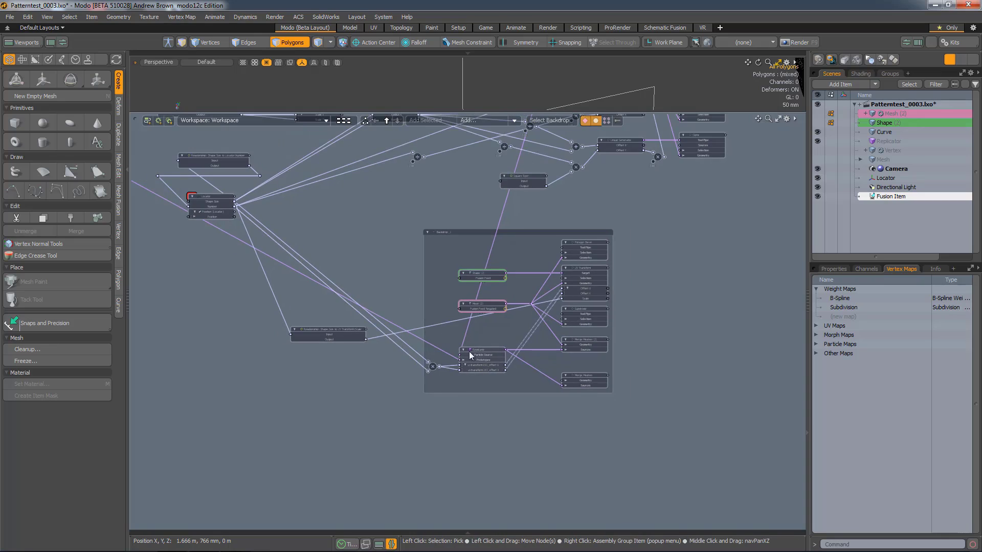
scroll(425, 361, up, 4)
drag(439, 369, 446, 405)
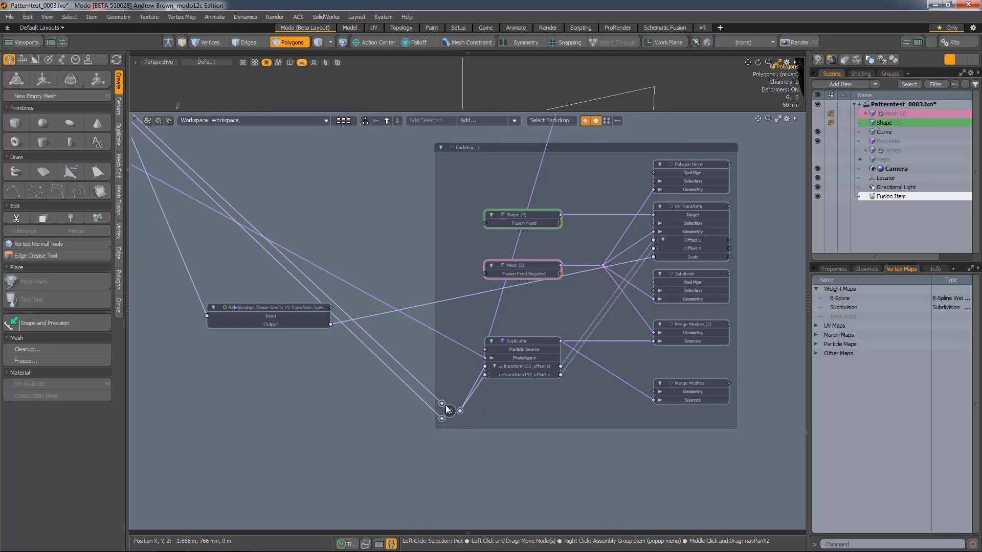
- Add the "Relationship: Shape Size to UV Transform:Scale" node to the backdrop with Add Item(s) to Backdrop, and reposition the group further right
alt+drag(361, 354, 394, 405)
ctrl+alt+drag(401, 404, 371, 392)
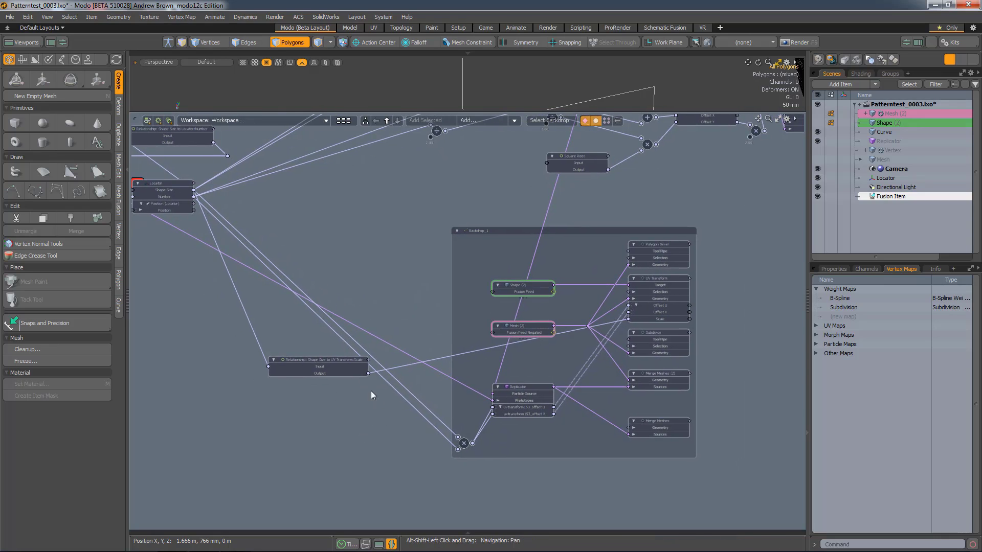
click(318, 359)
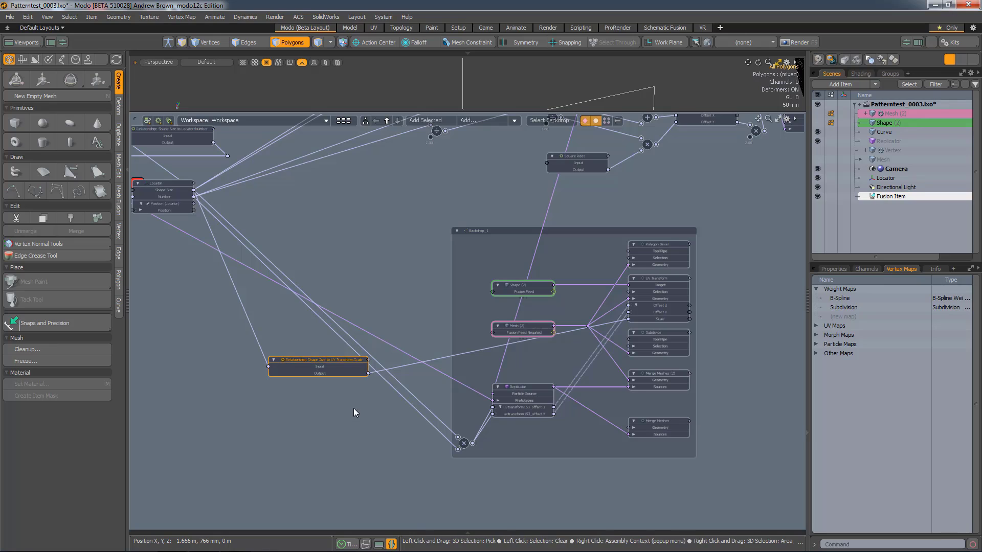
right_click(466, 321)
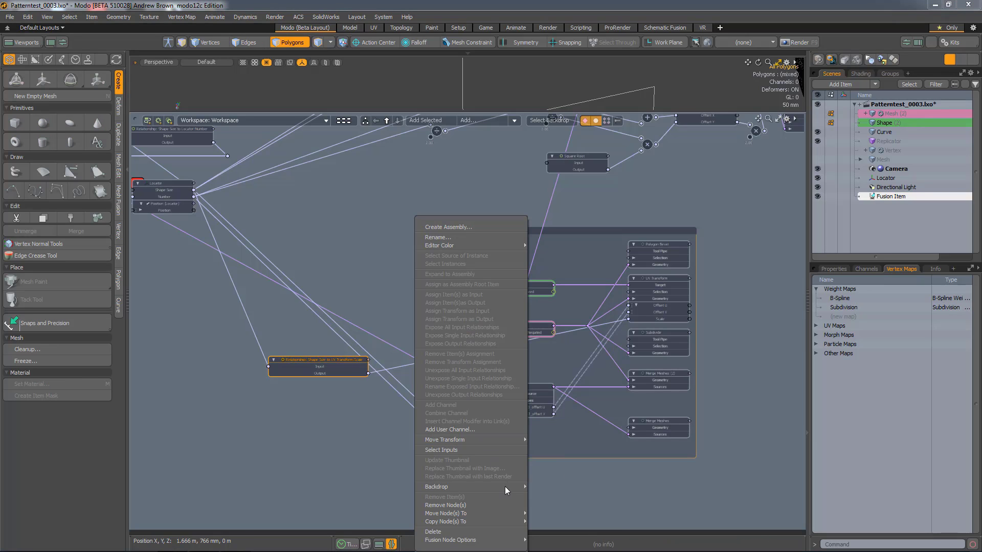
mouse_move(508, 486)
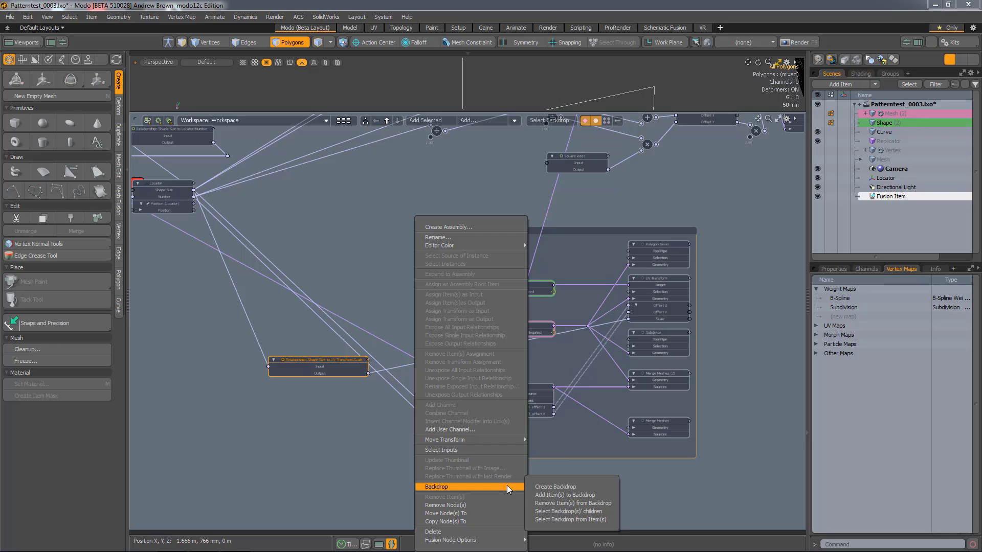
click(574, 495)
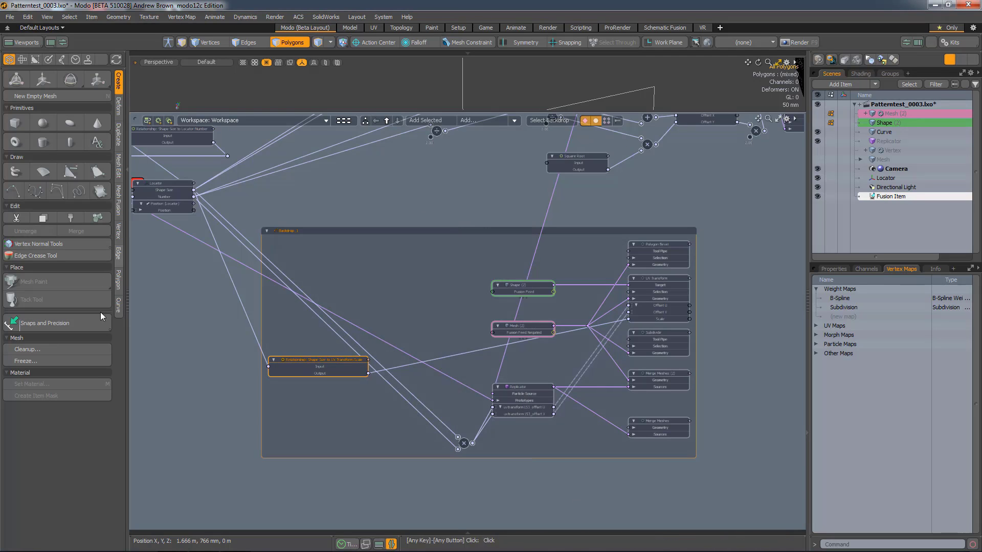
click(211, 395)
drag(295, 368, 350, 358)
drag(394, 276, 461, 297)
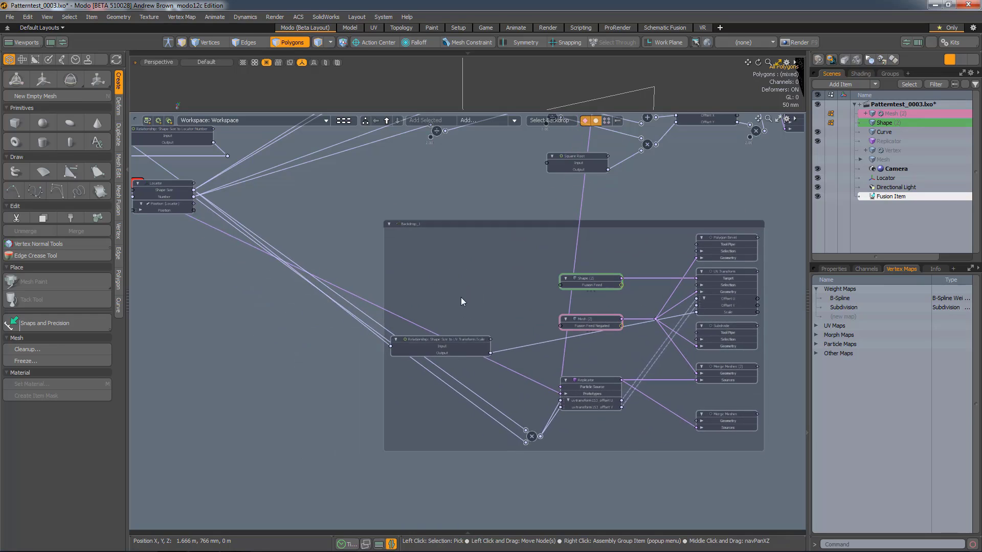
- Remove the Relationship node from the backdrop with Remove Item(s) from Backdrop and place it outside, to the lower left
click(455, 348)
right_click(452, 346)
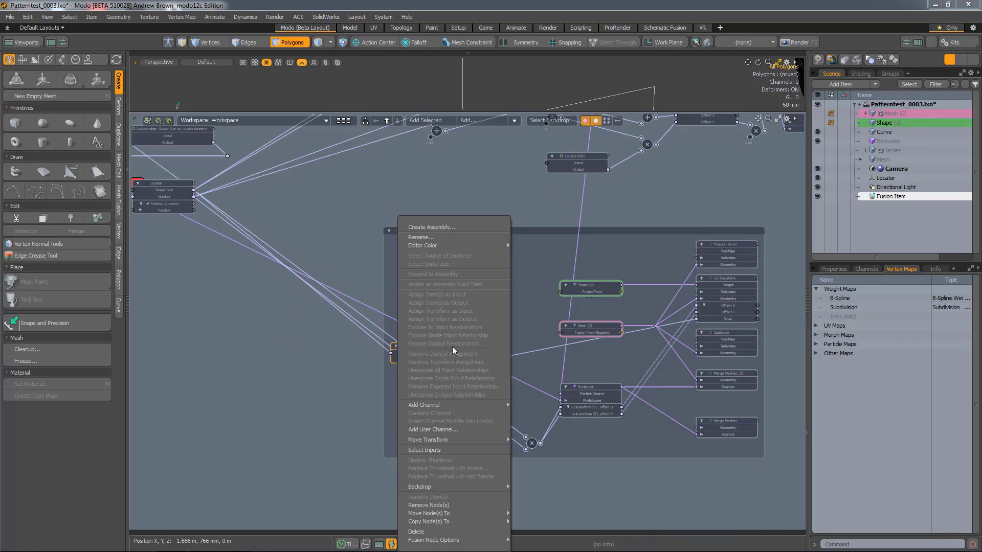
mouse_move(489, 486)
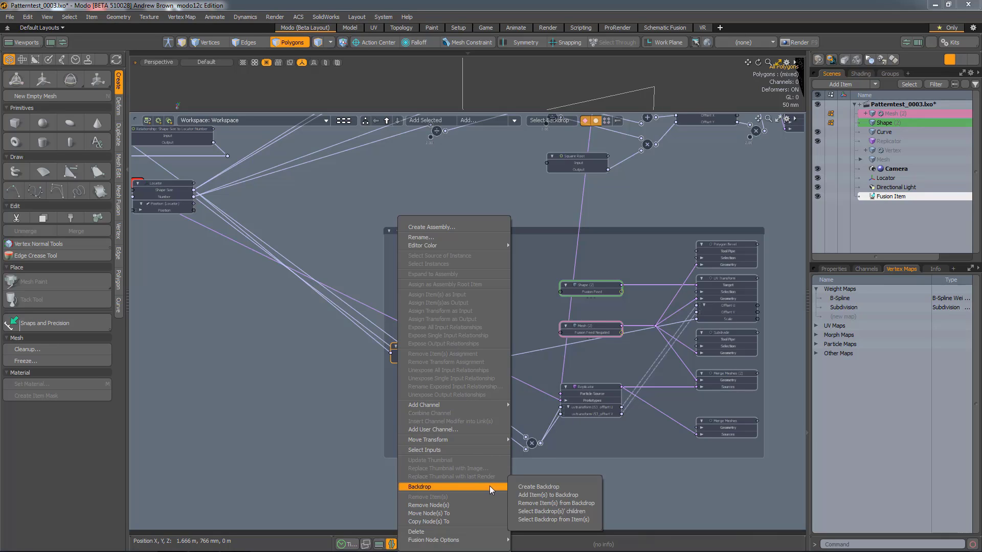
click(558, 504)
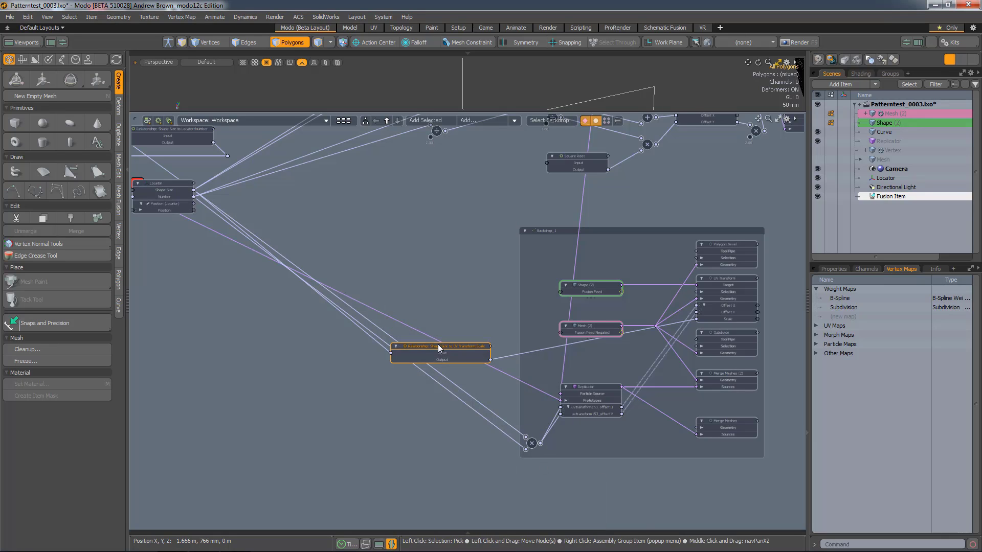
drag(438, 348, 313, 377)
click(281, 351)
- Drop the Relationship node directly into the backdrop as a member, and move the whole backdrop to the right
scroll(307, 333, down, 3)
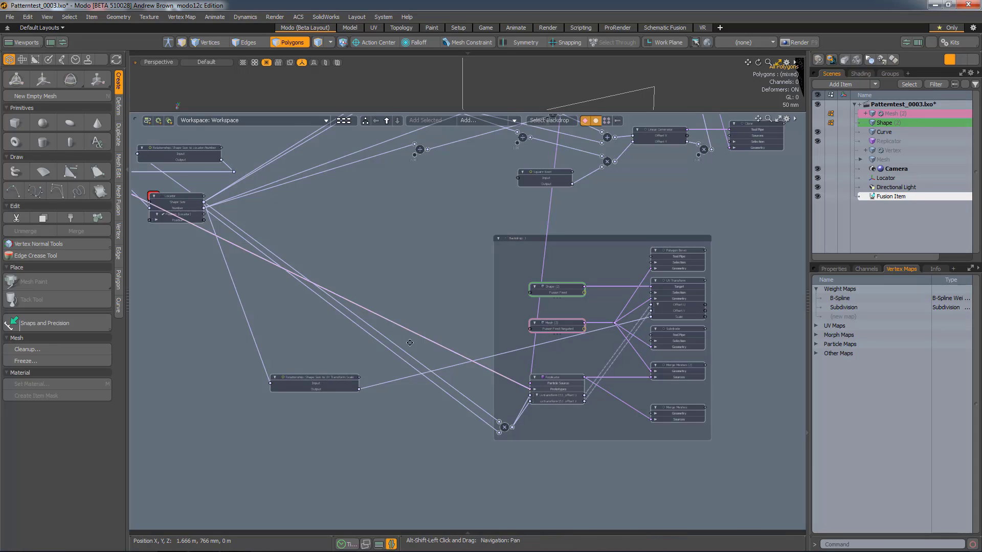
middle_drag(397, 342, 351, 344)
drag(278, 379, 312, 387)
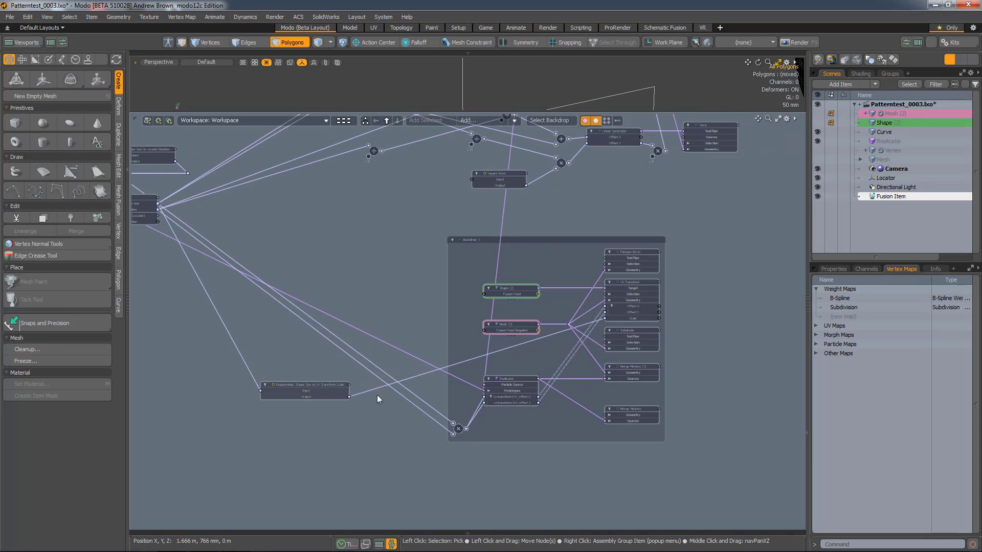
click(312, 387)
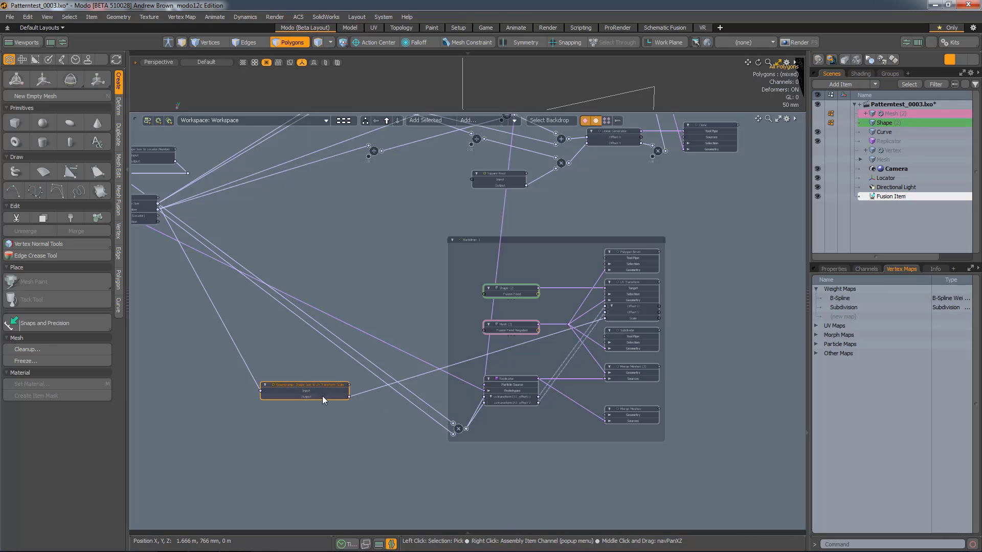
drag(309, 385, 374, 321)
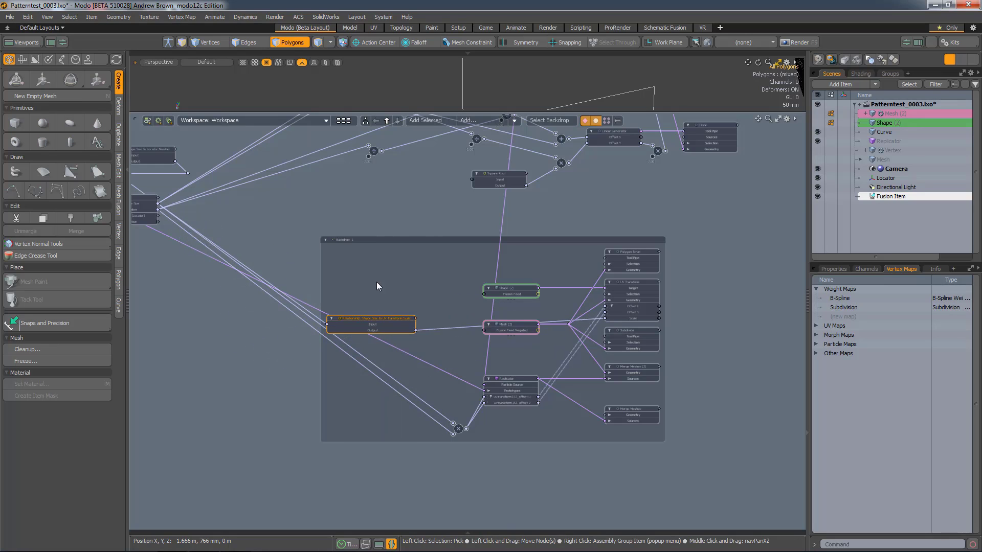
drag(381, 239, 459, 315)
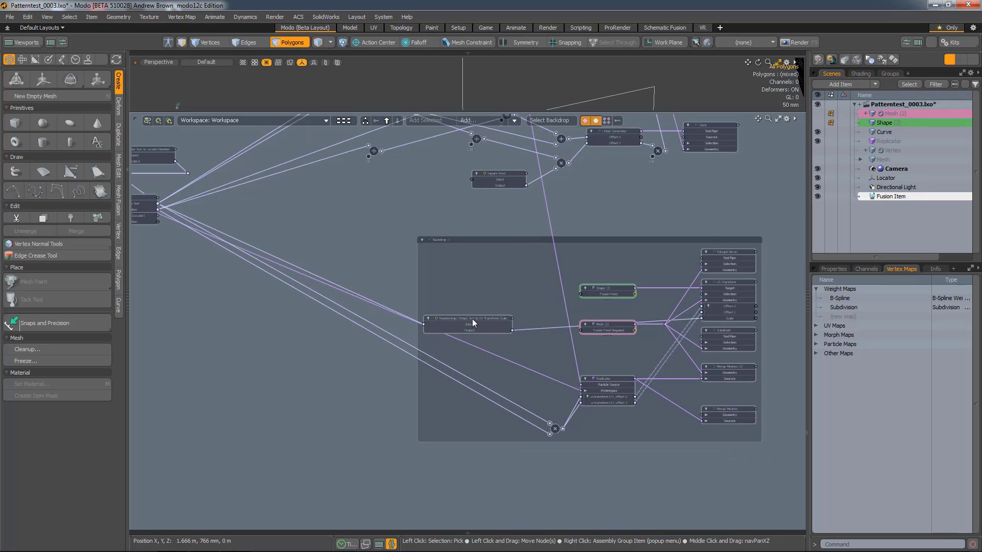
- Pull the Relationship node back out of the backdrop and place it to the lower left
click(471, 319)
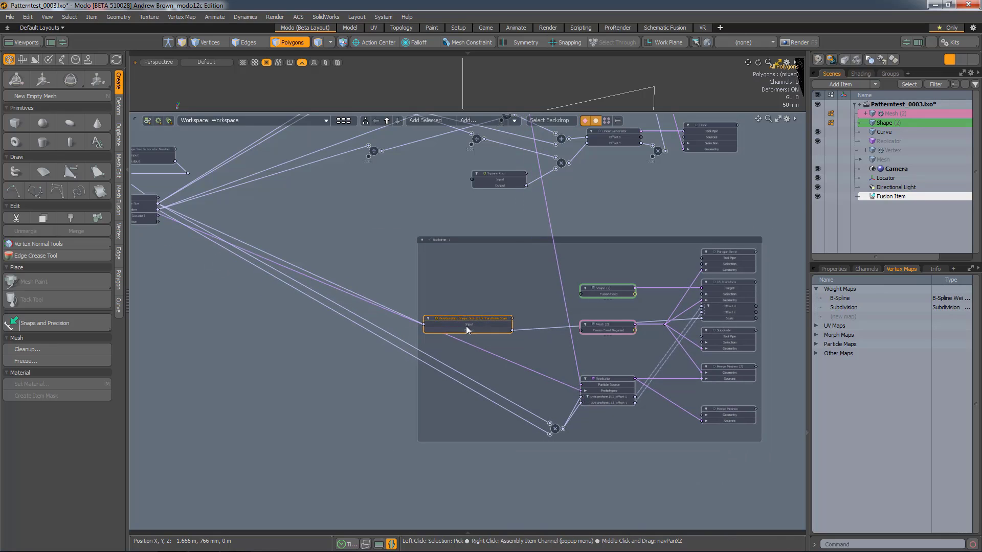
shift+drag(468, 318, 388, 384)
click(380, 284)
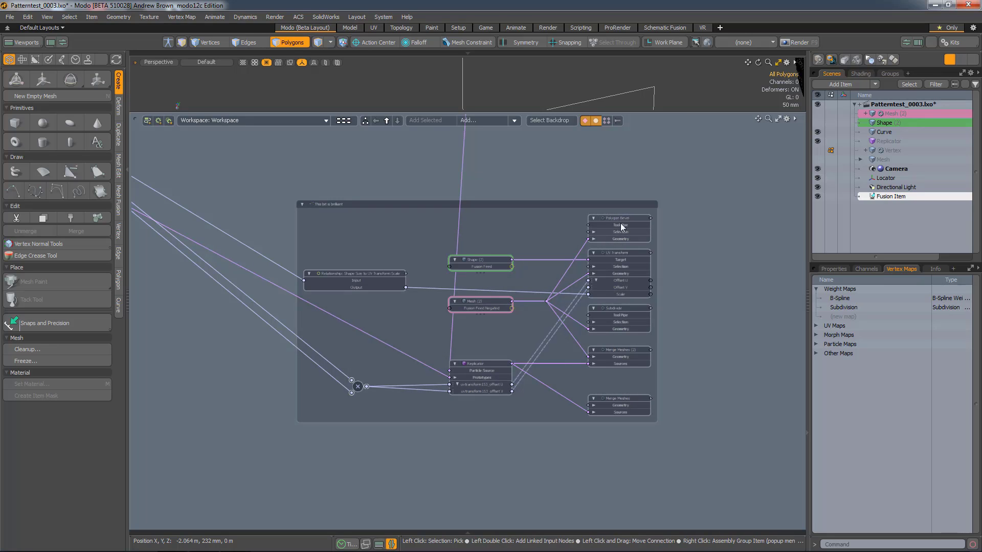
- Create a nested backdrop around the Polygon Bevel, UV Transform, Subdivide and both Merge Meshes nodes
click(624, 402)
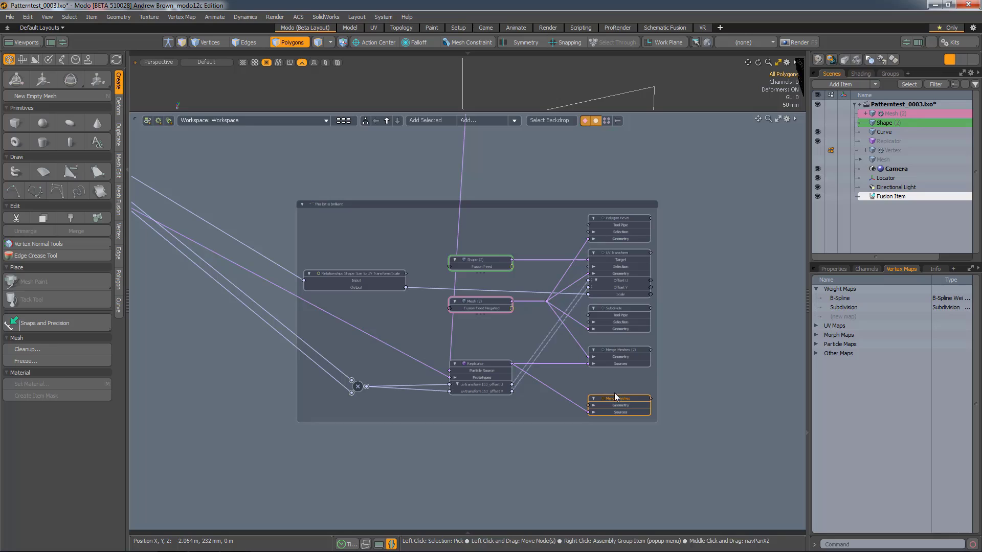
ctrl+click(616, 307)
ctrl+click(609, 256)
ctrl+click(616, 219)
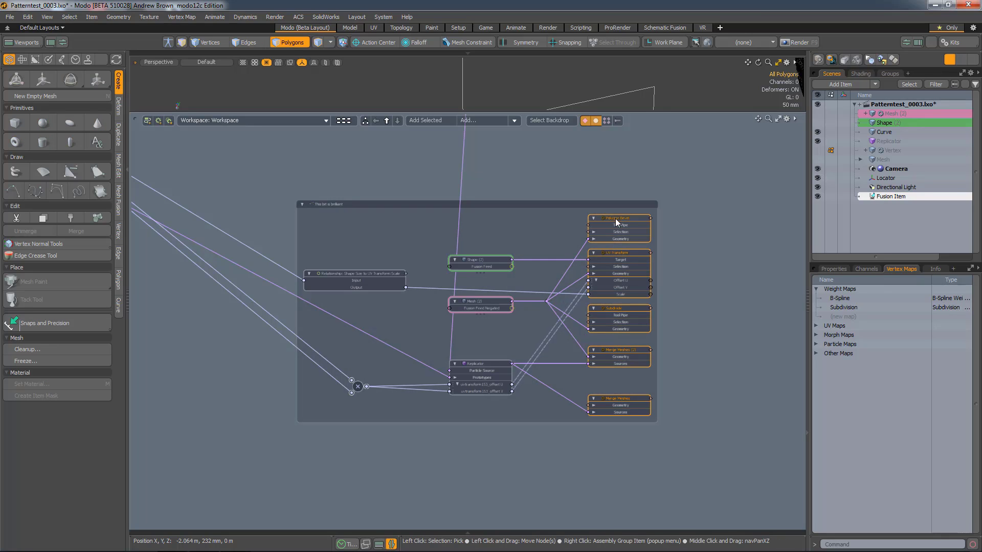
key(shift+b)
- Move the nested backdrop slightly down and right within its parent backdrop
scroll(525, 234, down, 1)
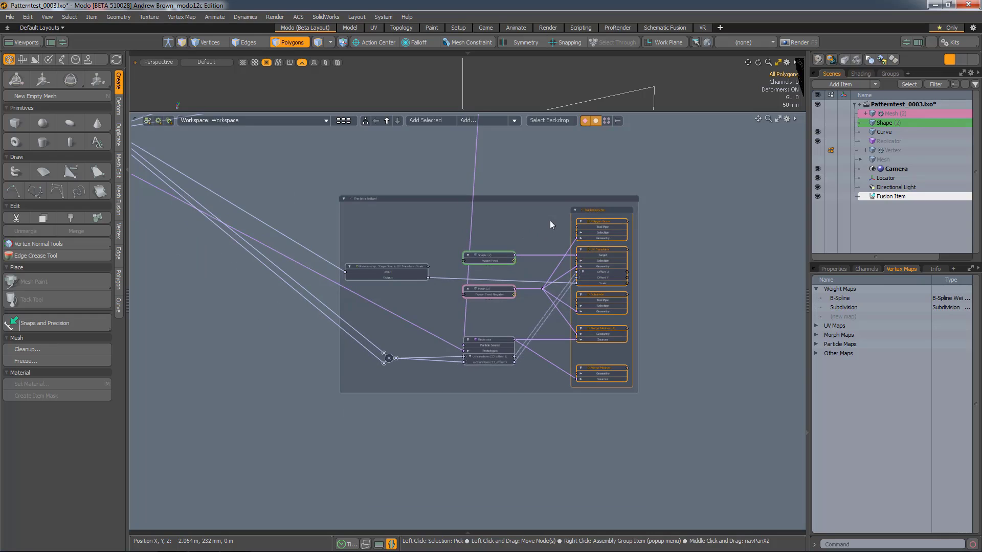
drag(603, 209, 628, 222)
click(501, 239)
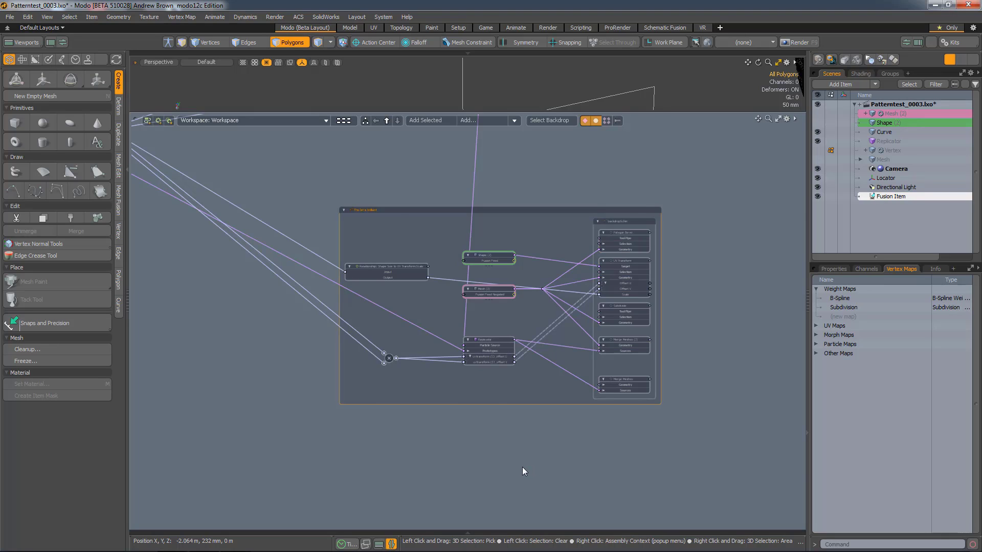
- Set the editor color of the large lower-right backdrop to Blue
key(a)
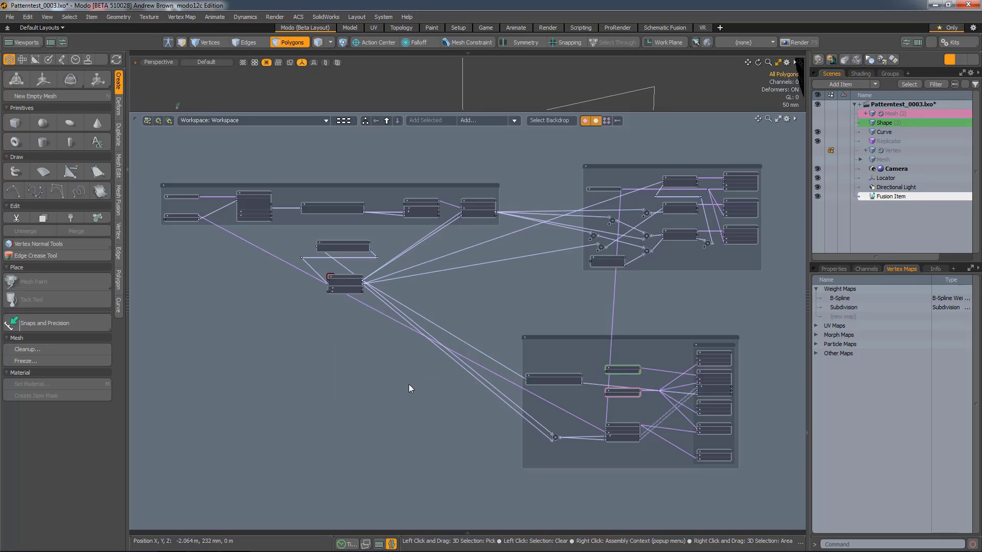
right_click(559, 351)
mouse_move(535, 253)
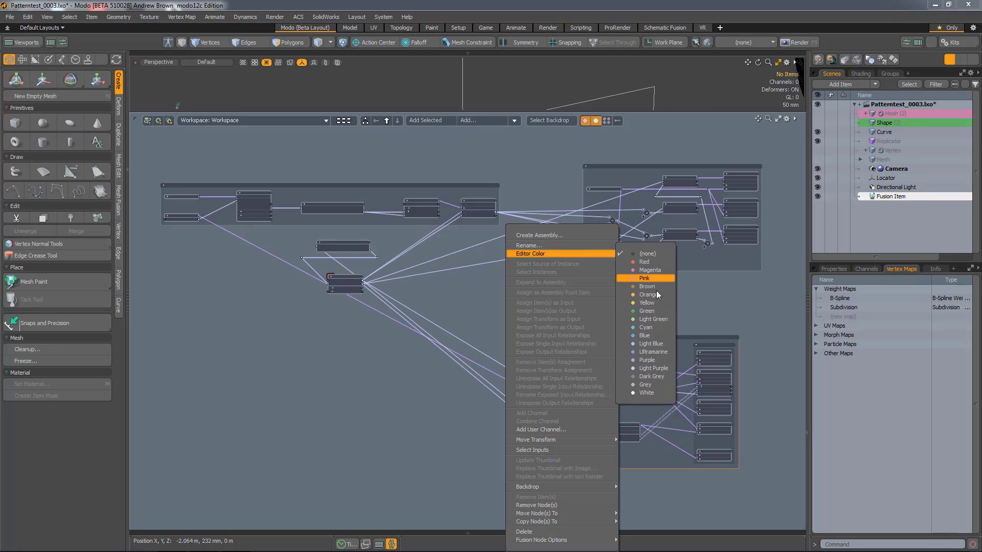
click(652, 336)
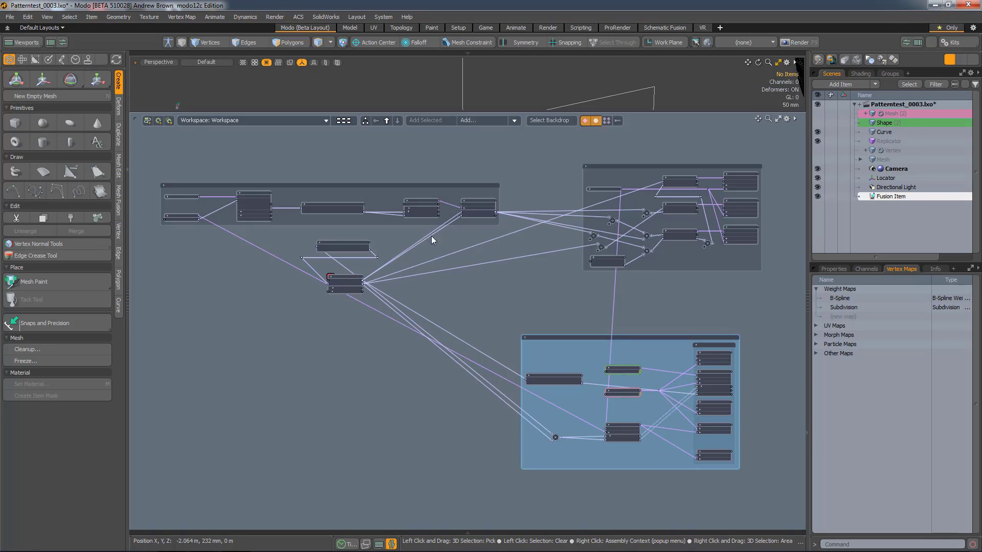
- Set the editor color of the upper-left backdrop in the schematic to Orange
right_click(379, 199)
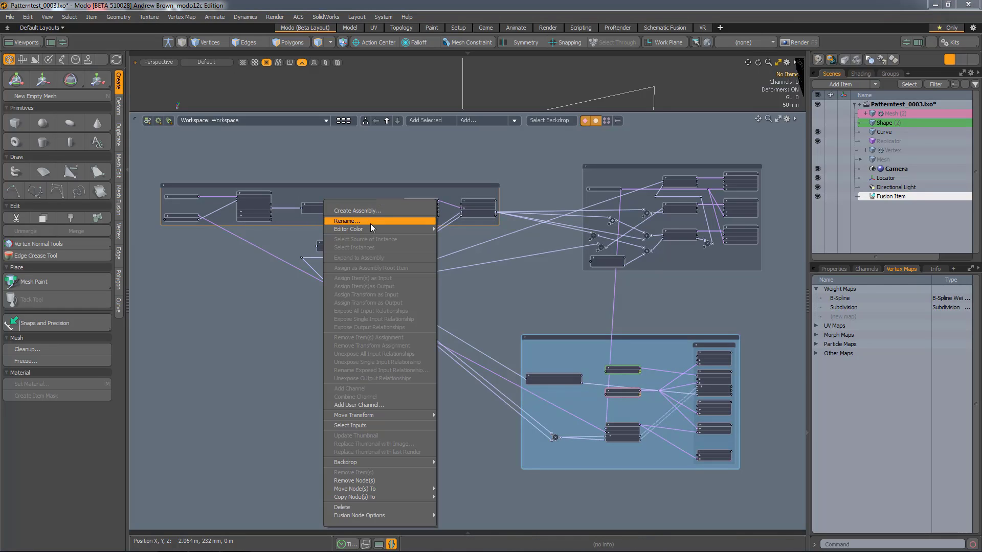
mouse_move(395, 229)
click(481, 270)
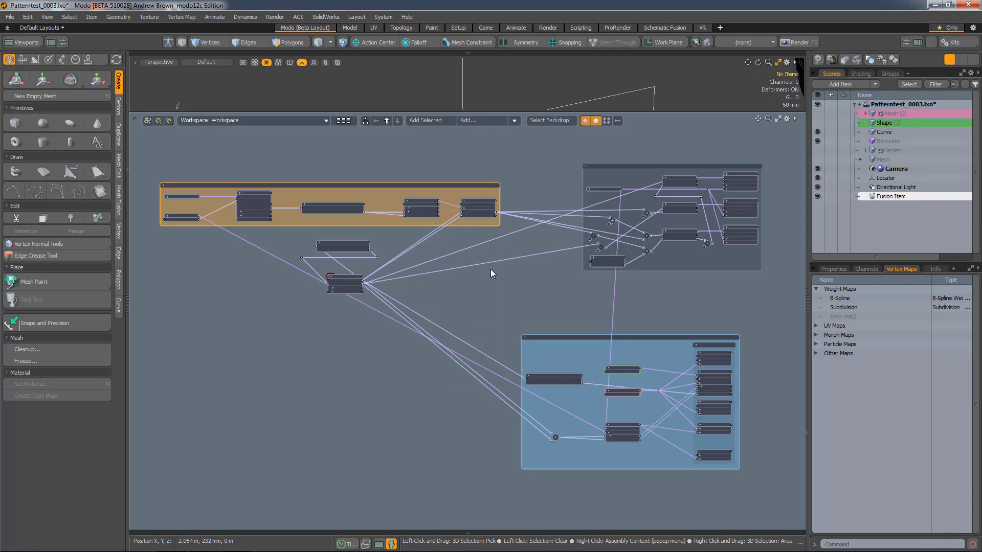
- Set the editor color of the upper-right backdrop in the schematic to Green
right_click(688, 257)
mouse_move(717, 254)
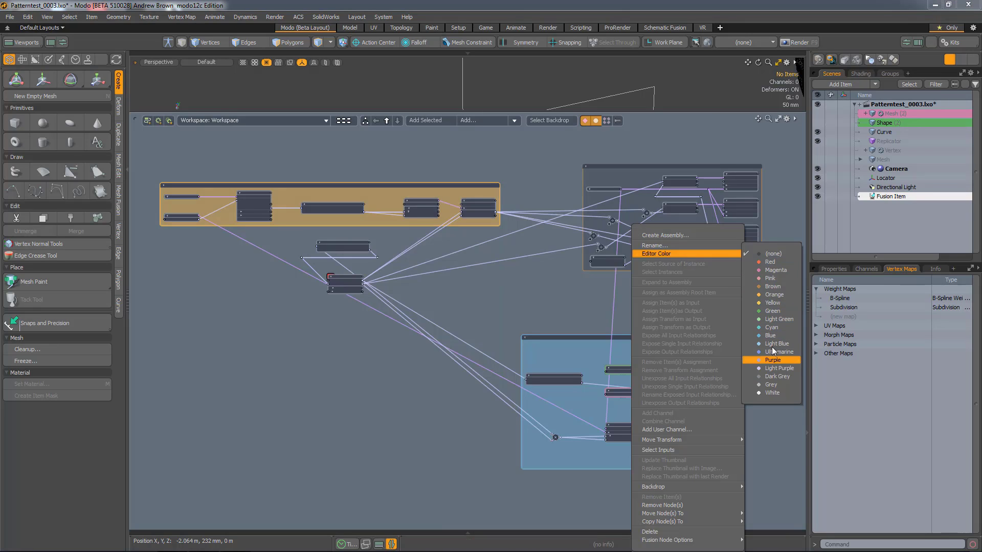
click(769, 311)
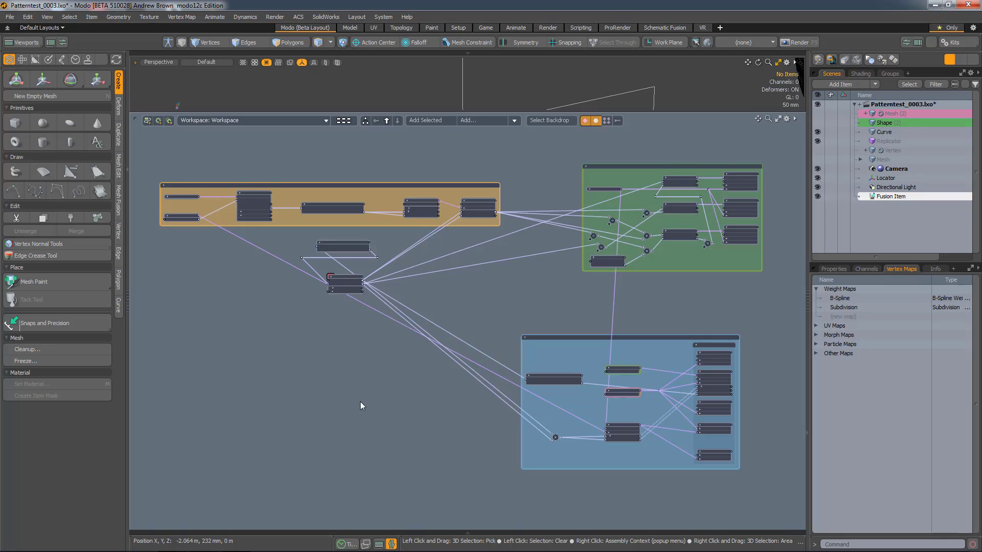
- Focus the schematic on the backdrops This bit is brilliant, Start of Rig and Next Bit of Rig, one after another, using Select Backdrop
alt+drag(363, 406, 360, 411)
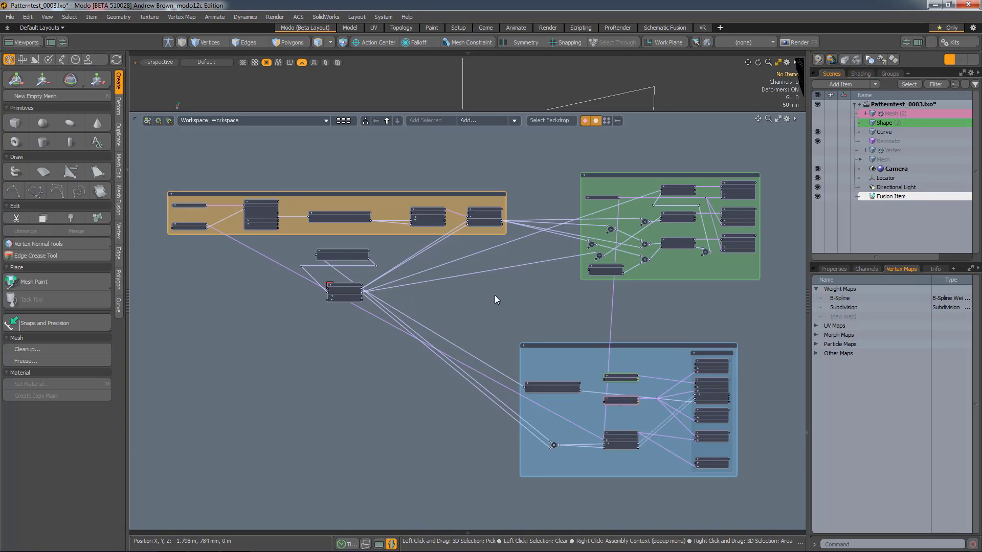
click(557, 120)
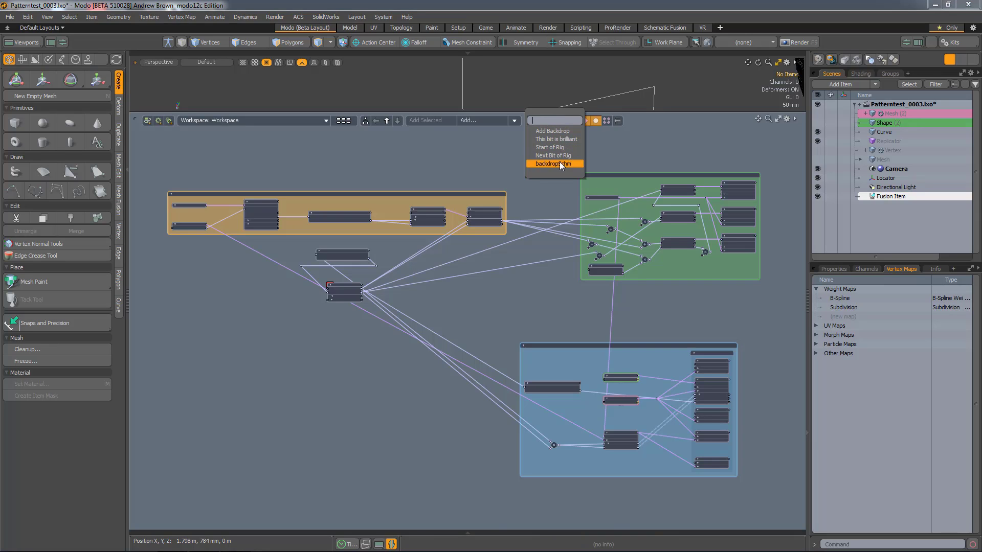
click(549, 140)
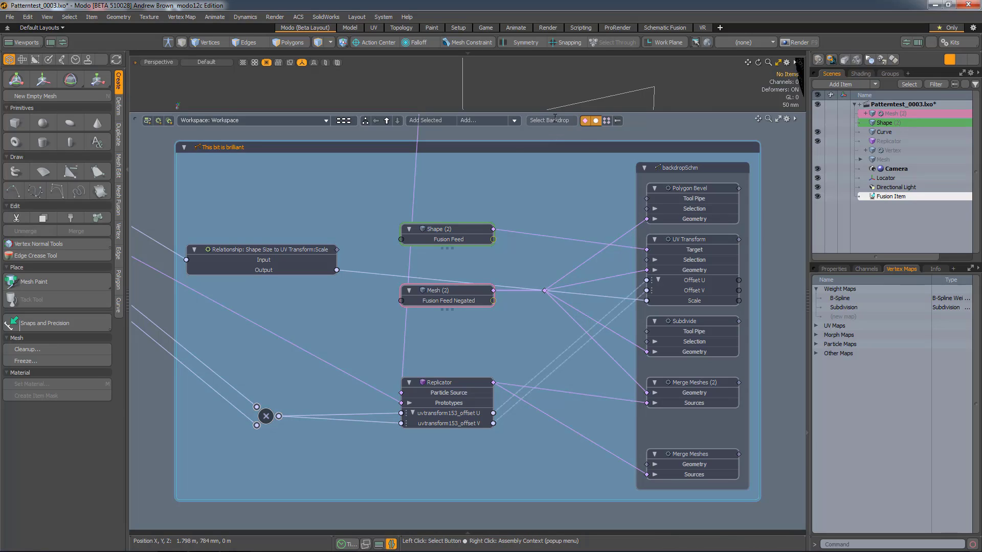
click(555, 120)
click(556, 146)
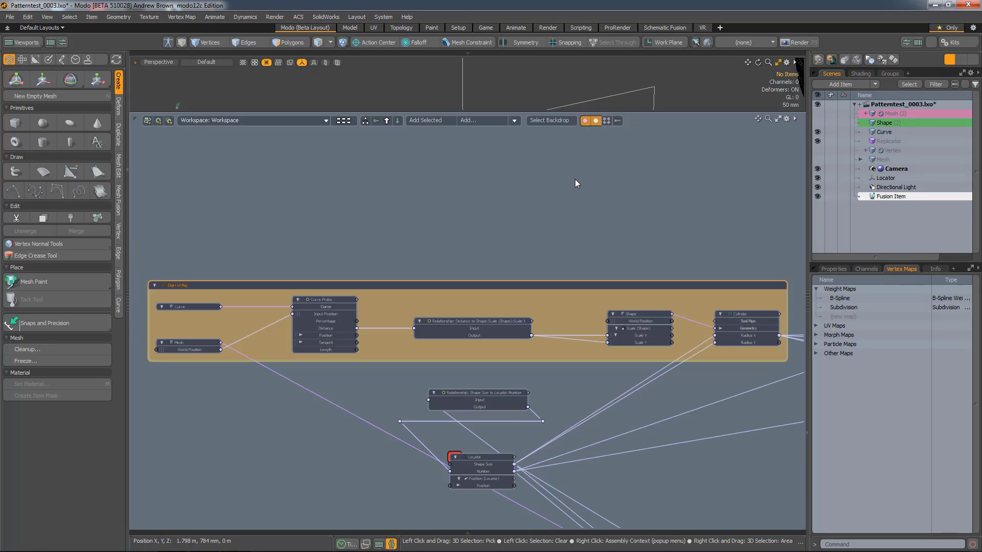
click(548, 120)
click(556, 155)
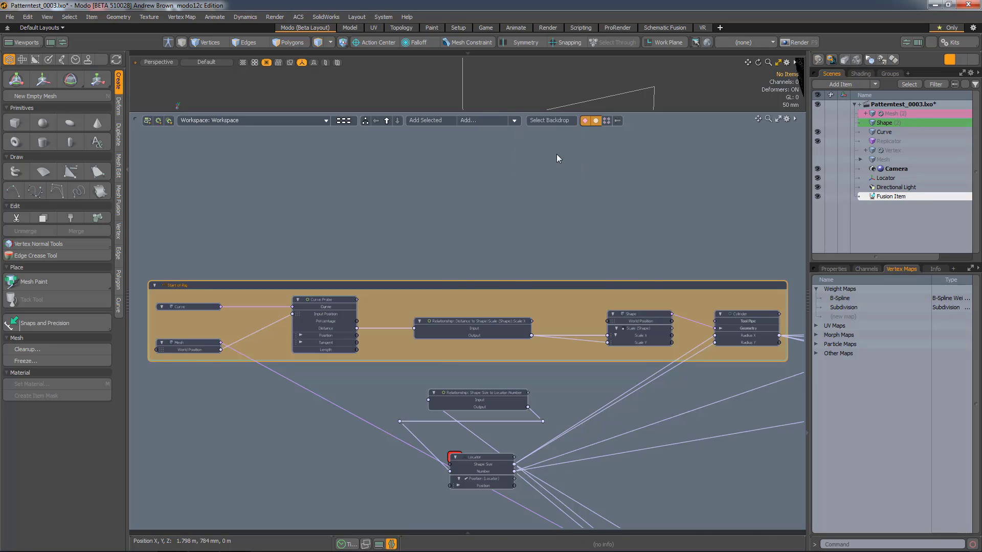